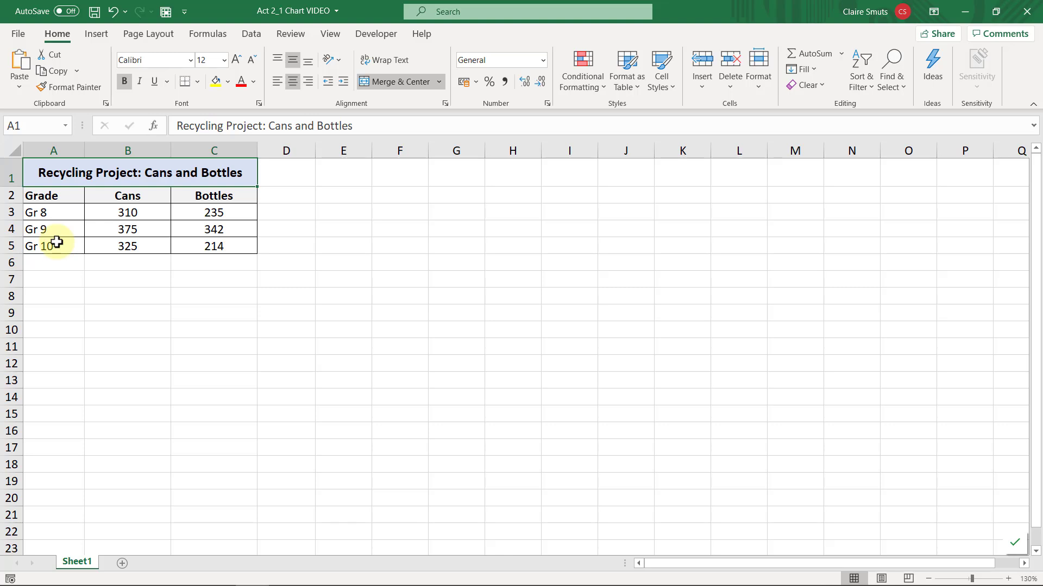
Insert a 2-D clustered column chart from the Grade and Cans data in A2:B5 and shift it slightly left.
{"action": "left_click_drag", "start_coordinate": [51, 193], "coordinate": [101, 250]}
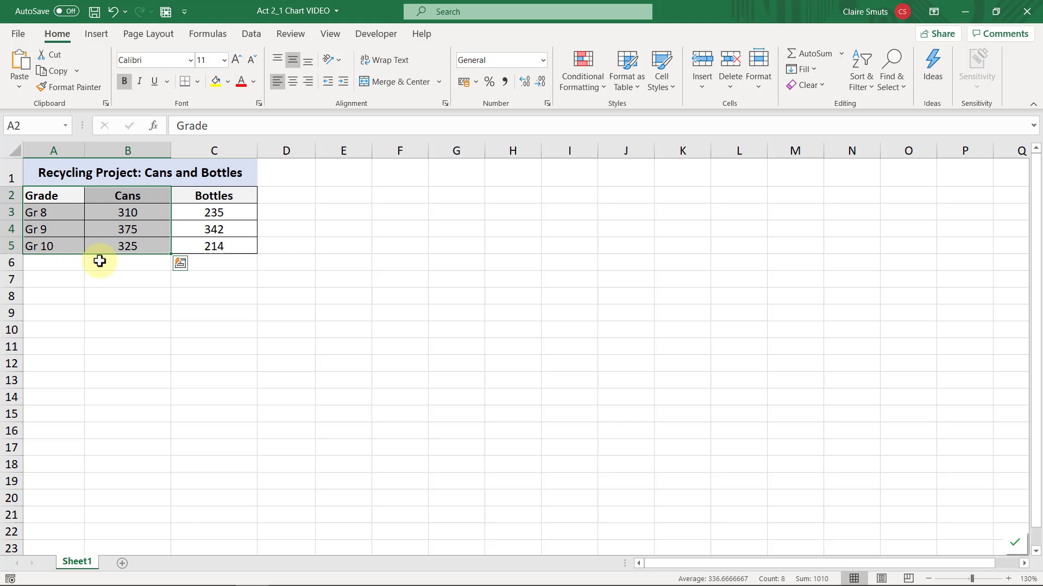
{"action": "left_click", "coordinate": [93, 34]}
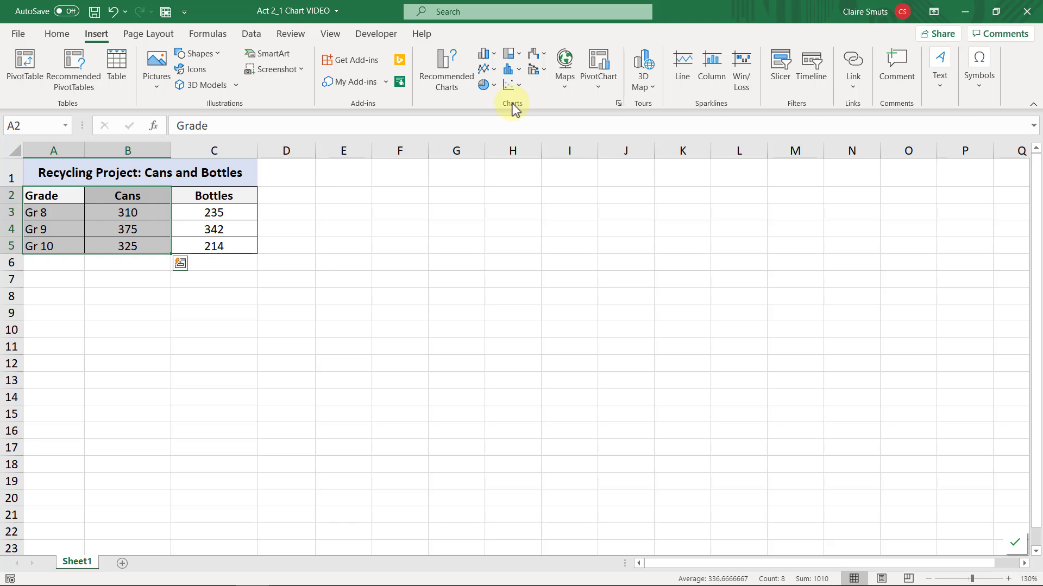
{"action": "left_click", "coordinate": [485, 61]}
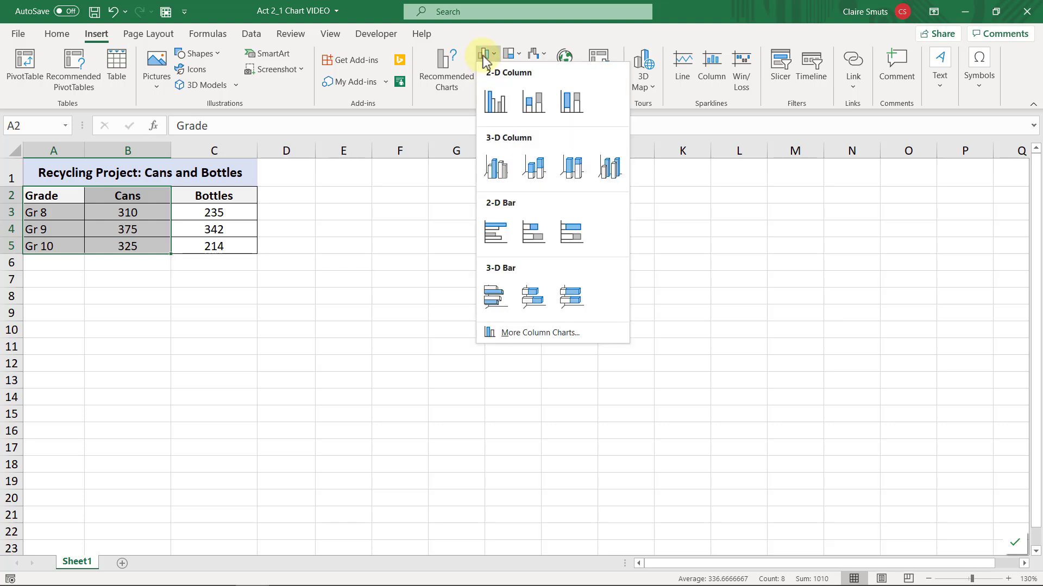
{"action": "left_click", "coordinate": [498, 105]}
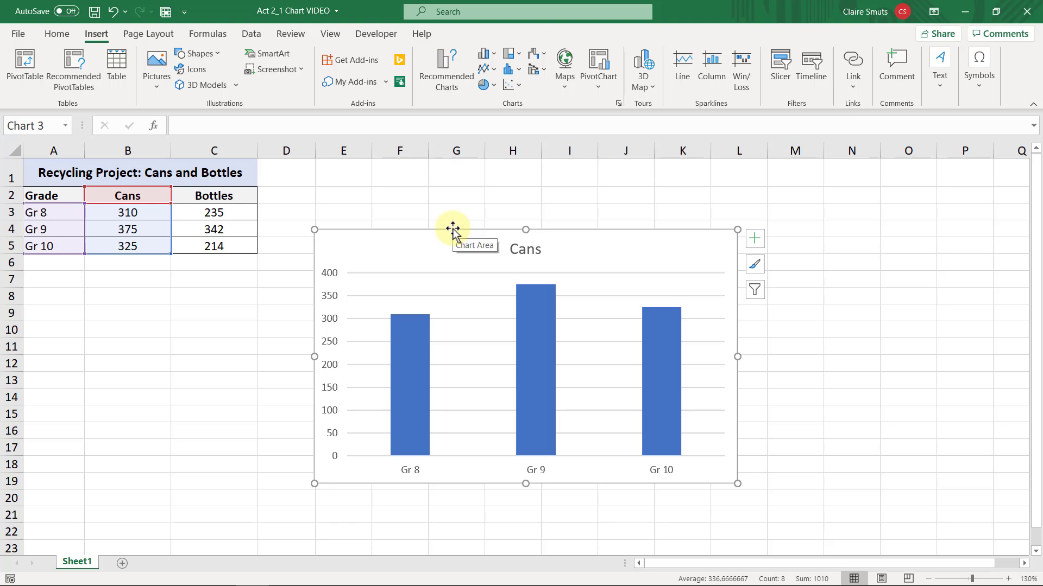
{"action": "mouse_move", "coordinate": [453, 228]}
{"action": "left_mouse_down"}
{"action": "mouse_move", "coordinate": [400, 228]}
{"action": "mouse_move", "coordinate": [437, 228]}
{"action": "left_mouse_up"}
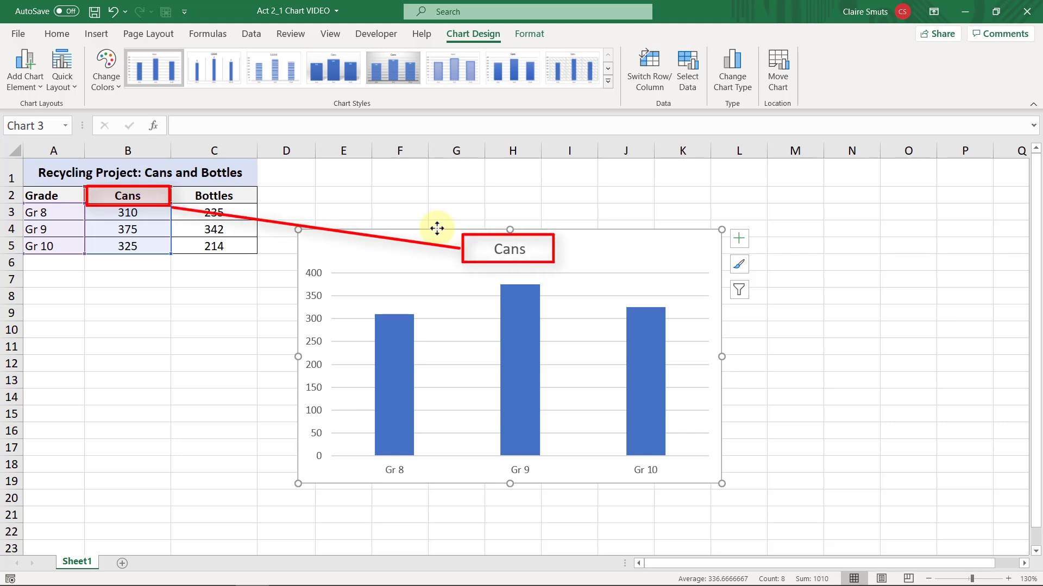
Change the chart title to "Recycling Project: Cans" by pasting the sheet heading and removing "and Bottles".
{"action": "left_click", "coordinate": [504, 248]}
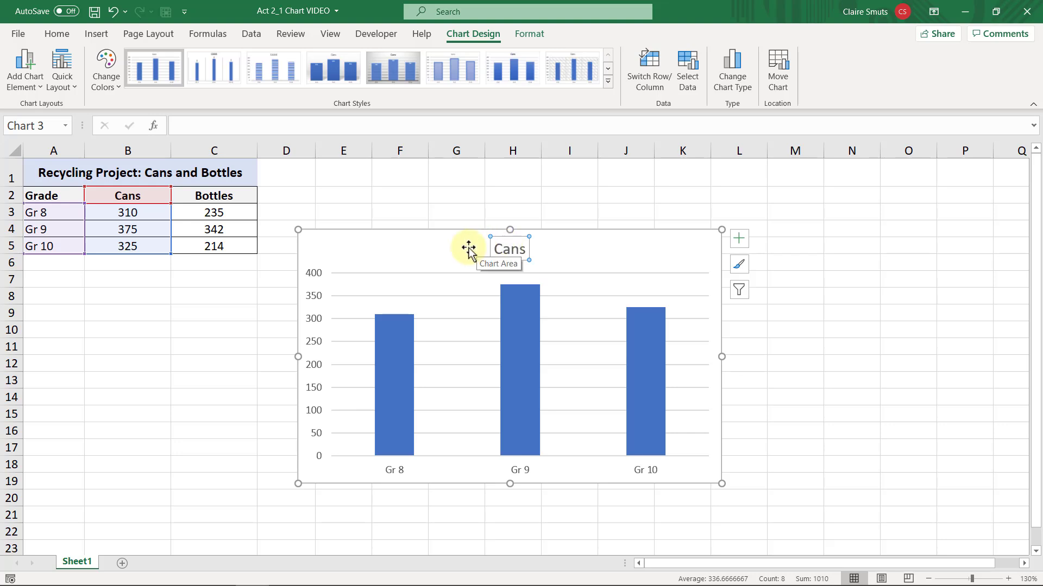
{"action": "type", "text": "Recycling Project: Cans and Bottles"}
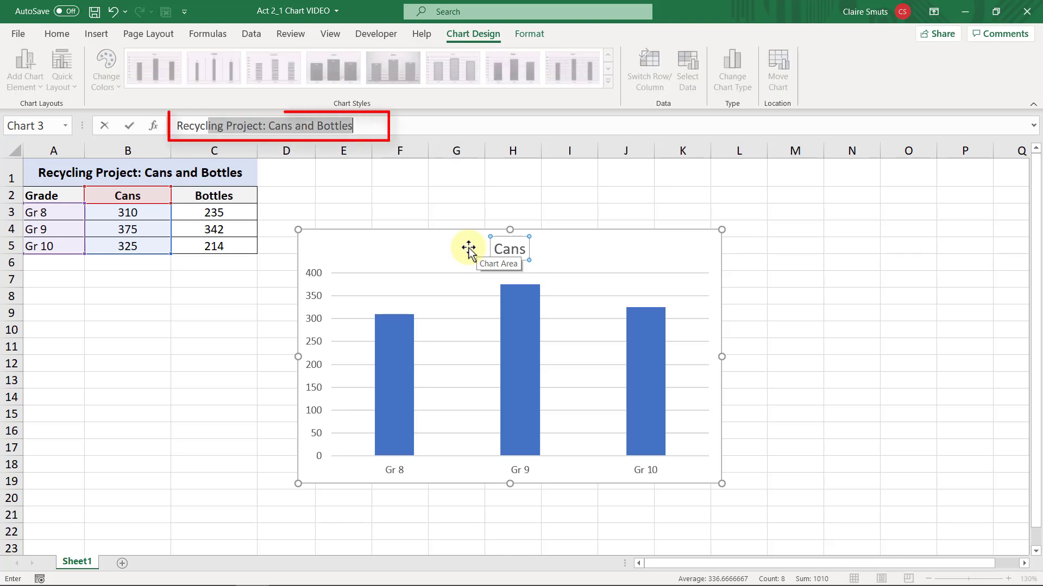
{"action": "key", "text": "shift+Right"}
{"action": "key", "text": "shift+Right"}
{"action": "key", "text": "shift+Right"}
{"action": "key", "text": "shift+Right"}
{"action": "key", "text": "shift+Right"}
{"action": "key", "text": "shift+Right"}
{"action": "key", "text": "shift+Right"}
{"action": "key", "text": "shift+Right"}
{"action": "key", "text": "shift+Right"}
{"action": "key", "text": "shift+Right"}
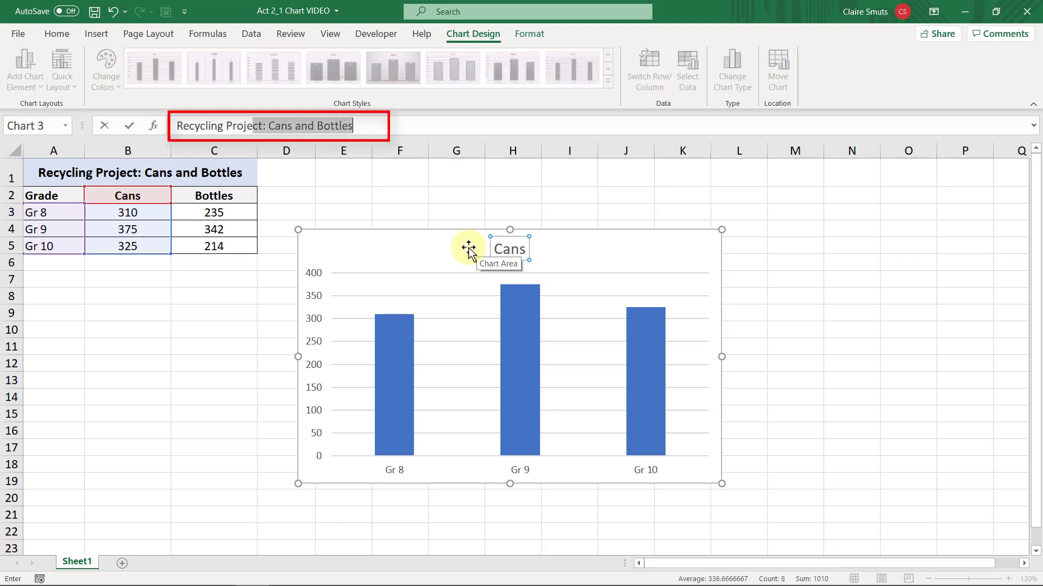
{"action": "key", "text": "shift+Right"}
{"action": "key", "text": "shift+Right"}
{"action": "key", "text": "shift+Right"}
{"action": "key", "text": "shift+Right"}
{"action": "key", "text": "shift+Right"}
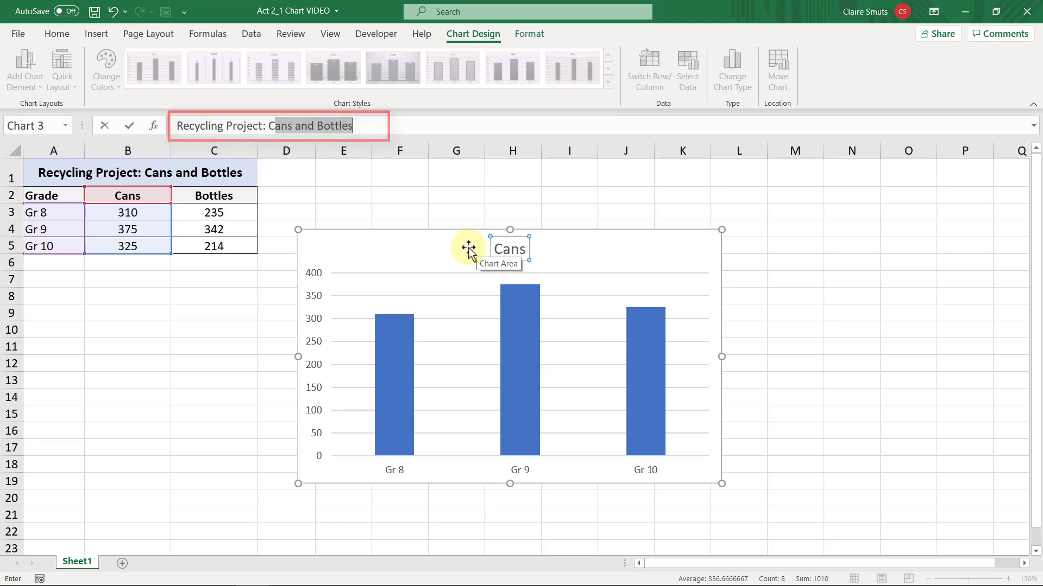
{"action": "key", "text": "shift+Right"}
{"action": "key", "text": "shift+Right"}
{"action": "key", "text": "shift+Right"}
{"action": "key", "text": "Delete"}
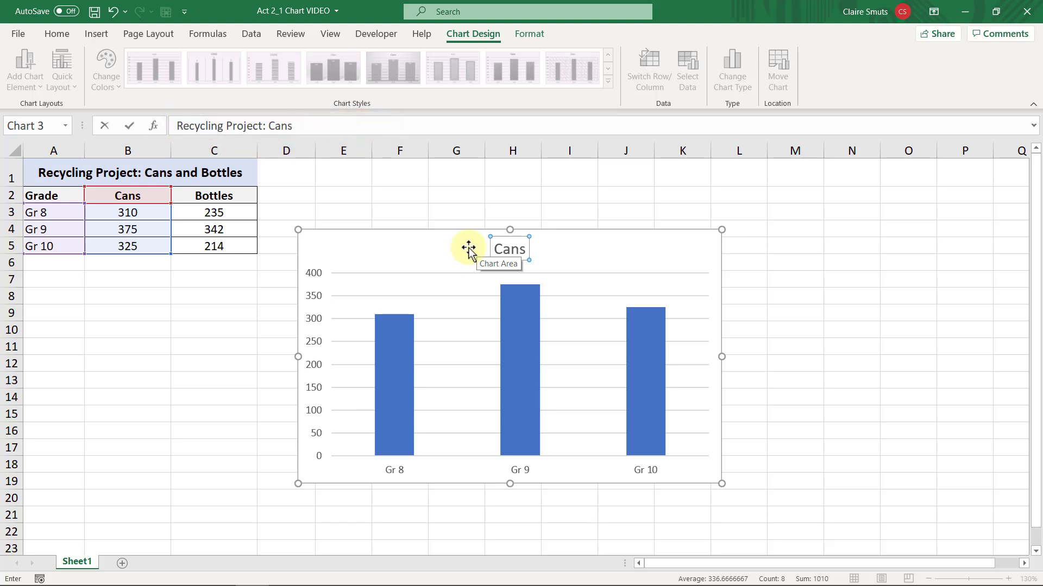
{"action": "key", "text": "Return"}
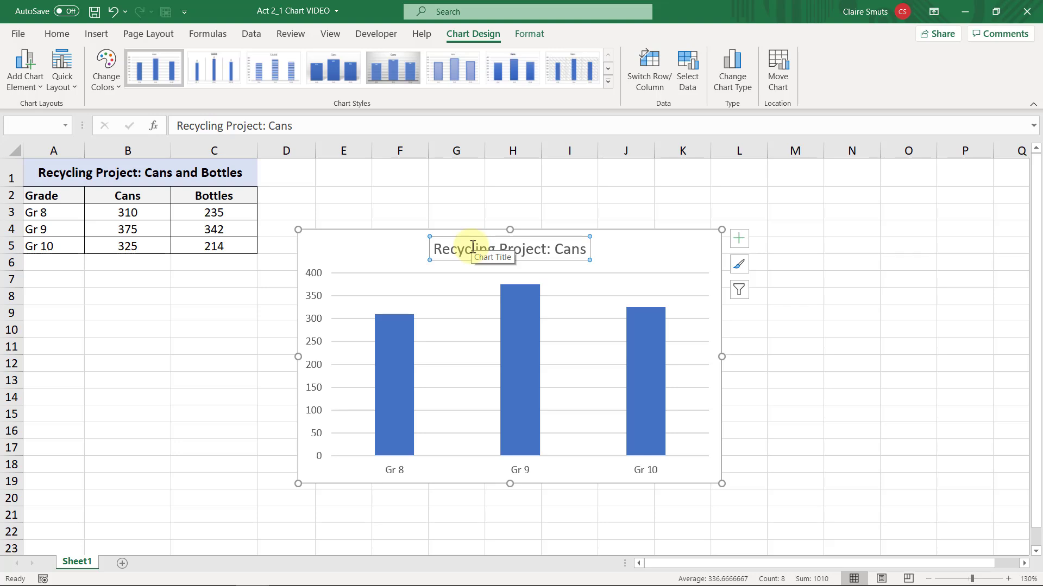
Format the chart title as bold with black text, and deselect the chart.
{"action": "left_click", "coordinate": [70, 33]}
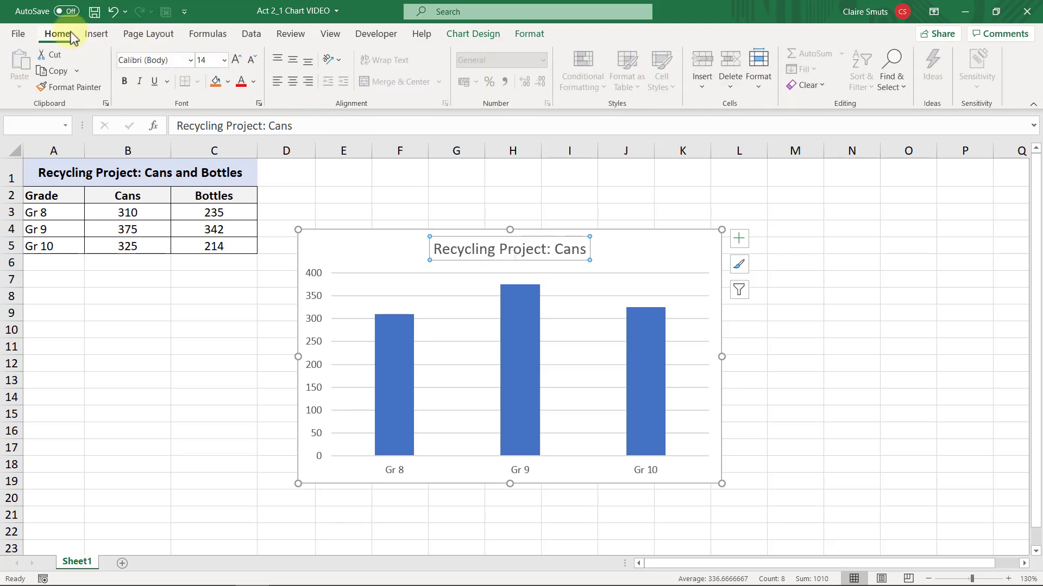
{"action": "left_click", "coordinate": [125, 83]}
{"action": "left_click", "coordinate": [254, 82]}
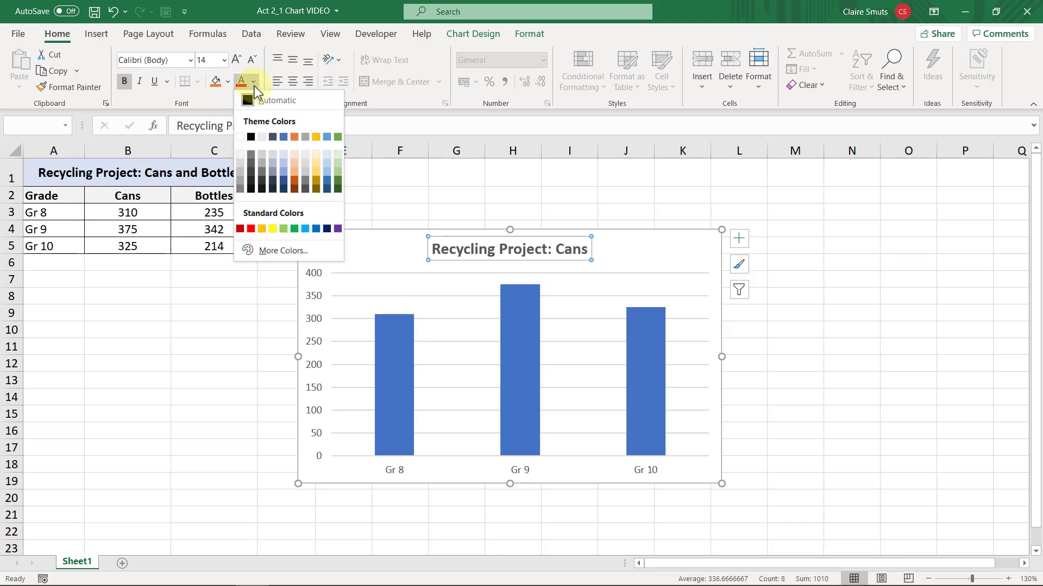
{"action": "left_click", "coordinate": [250, 136]}
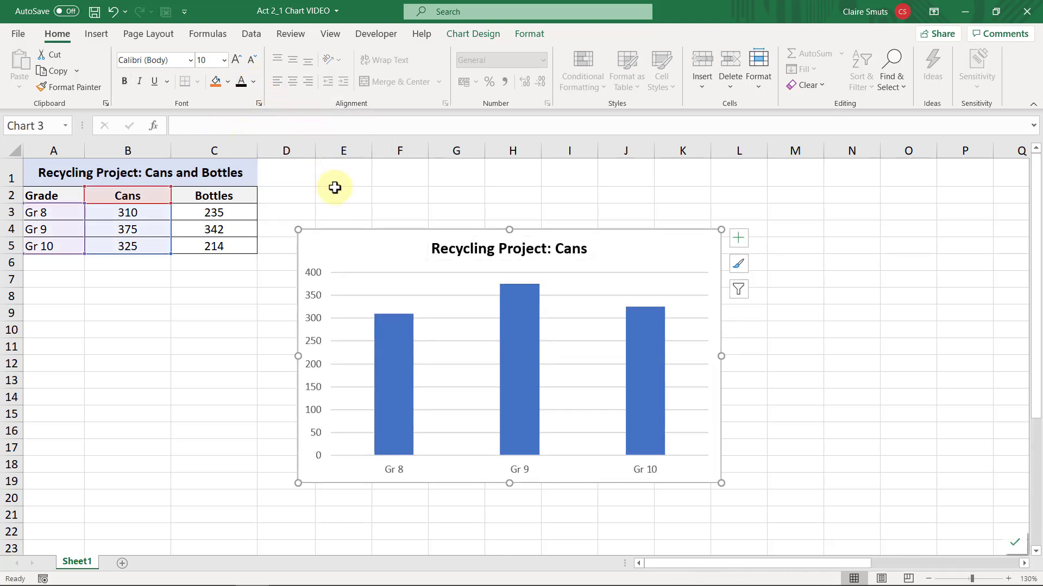
{"action": "left_click", "coordinate": [334, 188]}
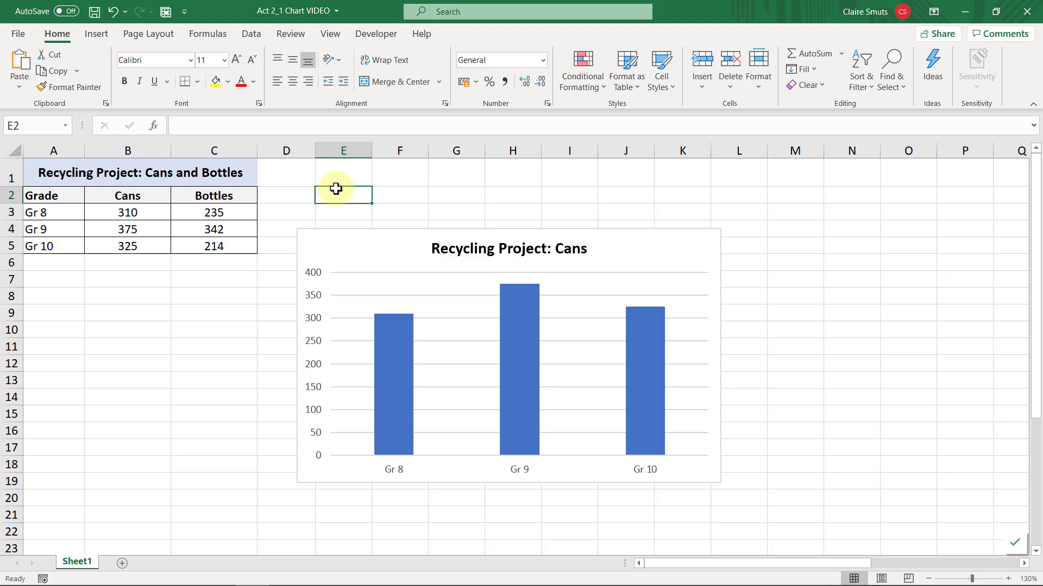
Add axis titles to the Cans chart.
{"action": "left_click", "coordinate": [343, 235]}
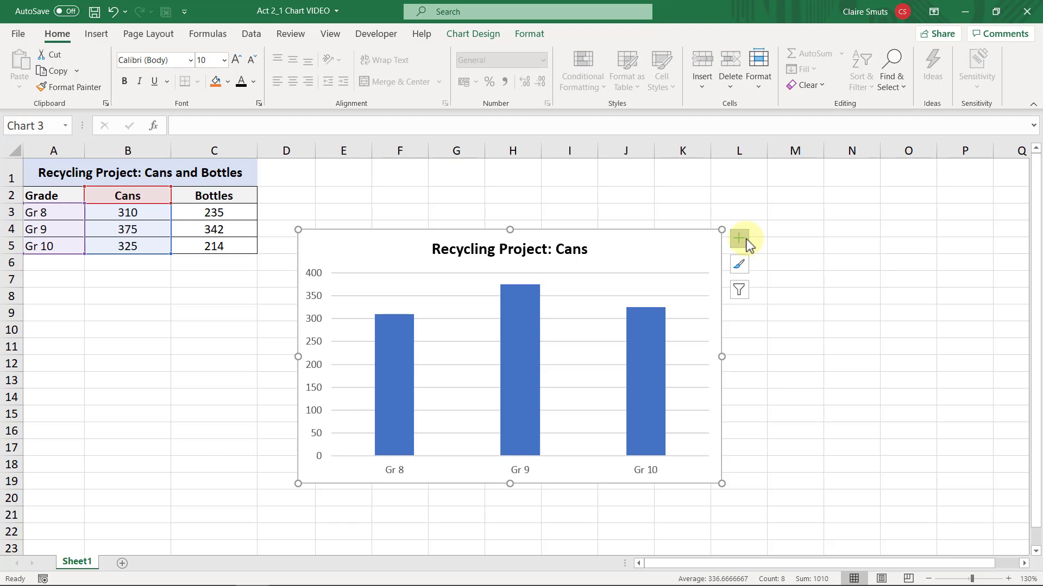
{"action": "left_click", "coordinate": [744, 241]}
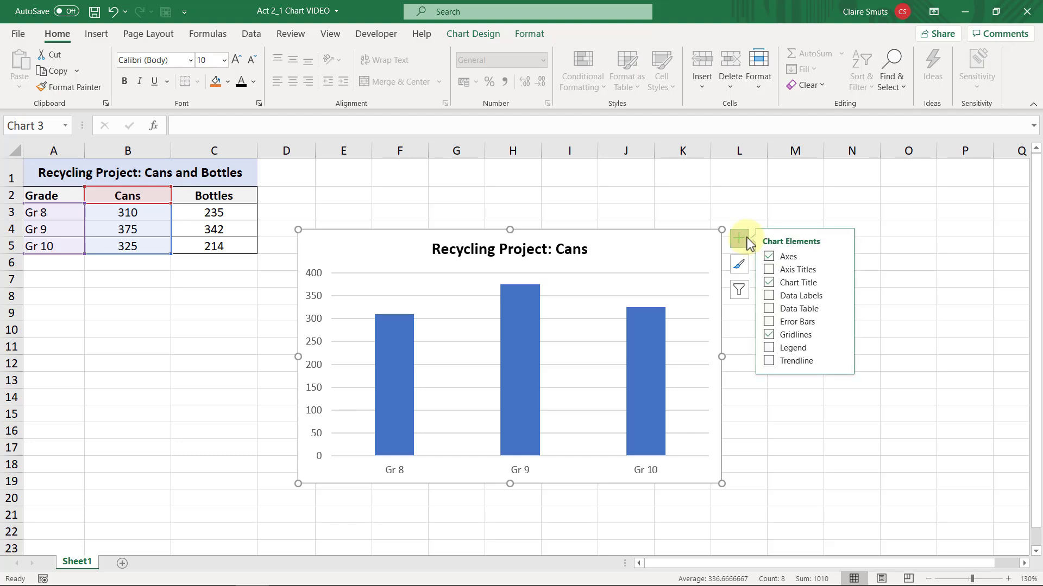
{"action": "left_click", "coordinate": [769, 269]}
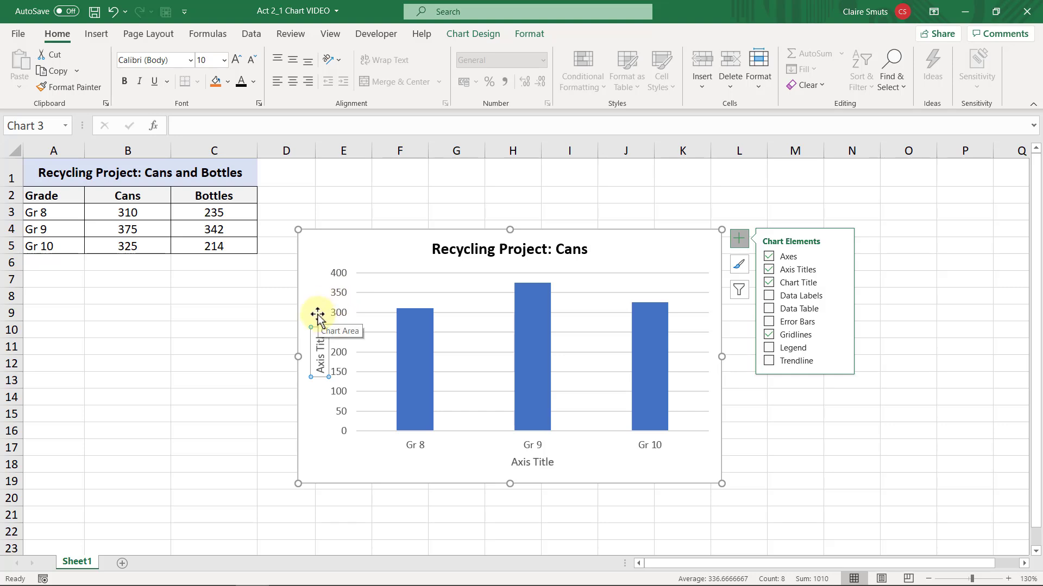
Set the vertical axis title to "Number collected" and colour its text black.
{"action": "left_click", "coordinate": [313, 126]}
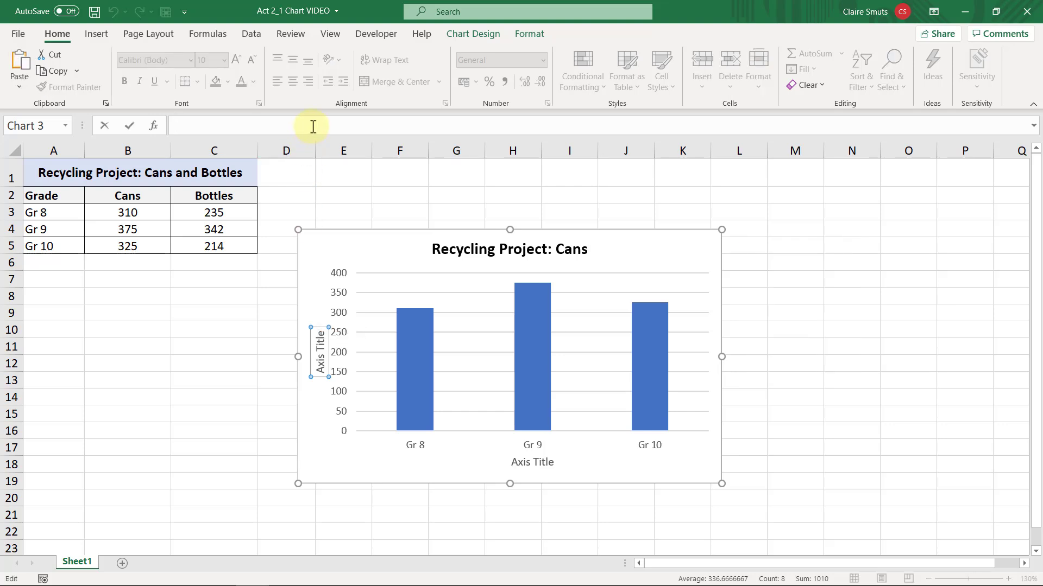
{"action": "type", "text": "Number collected"}
{"action": "key", "text": "Return"}
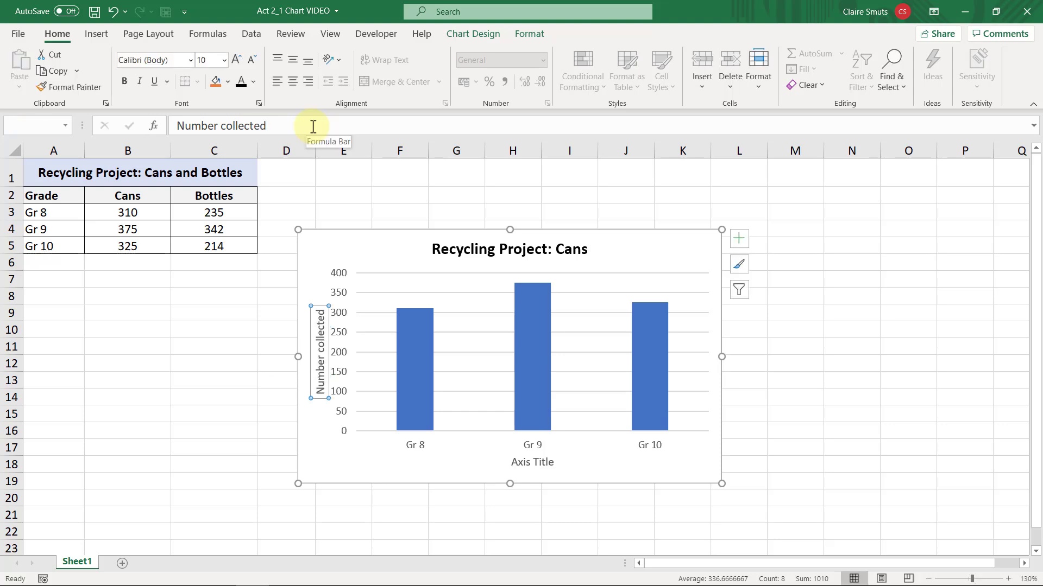
{"action": "left_click", "coordinate": [241, 81]}
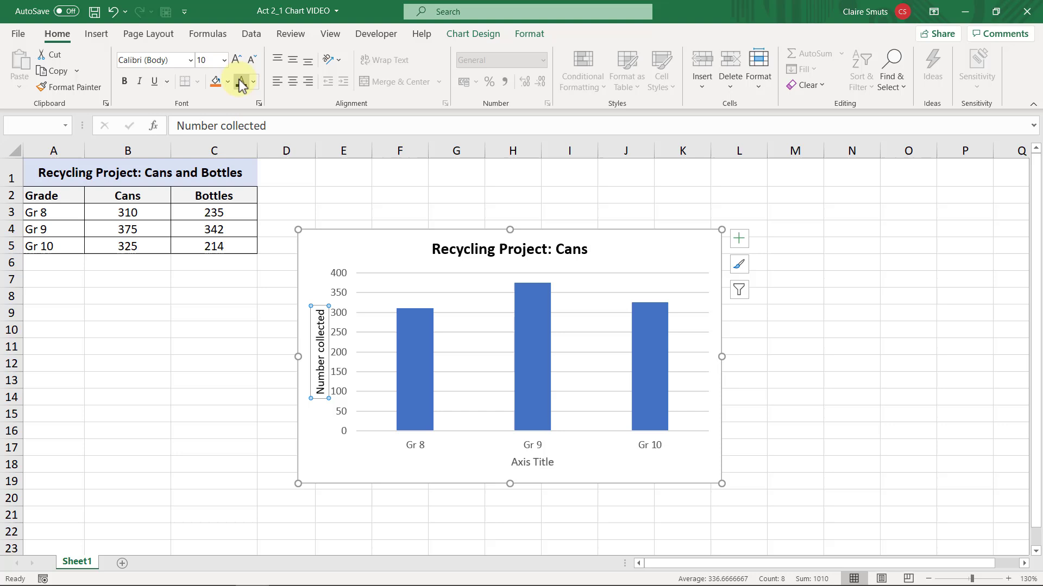
Set the horizontal axis title to "Grade" and colour its text black.
{"action": "left_click", "coordinate": [517, 461]}
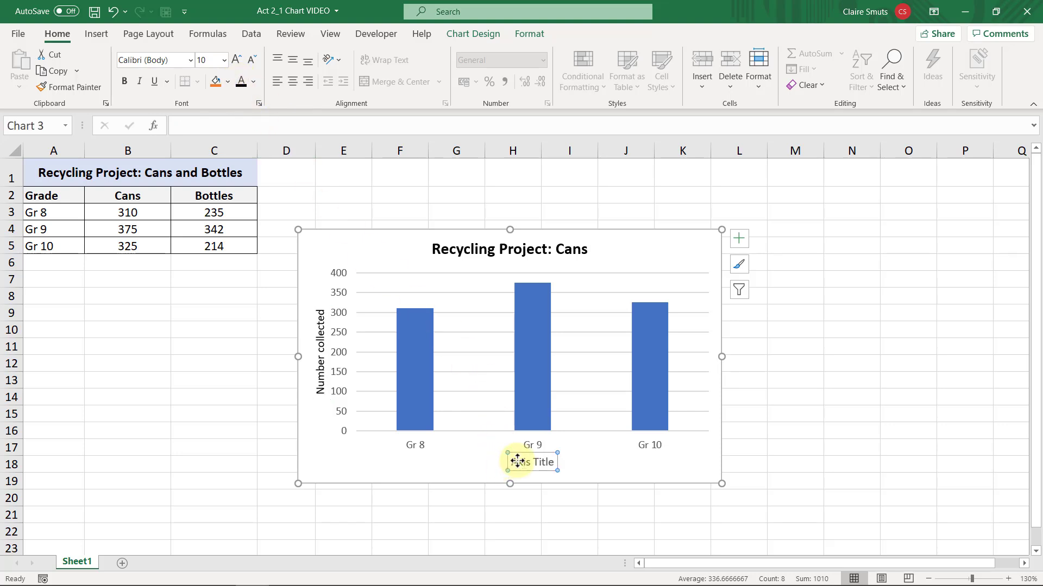
{"action": "left_click", "coordinate": [341, 126]}
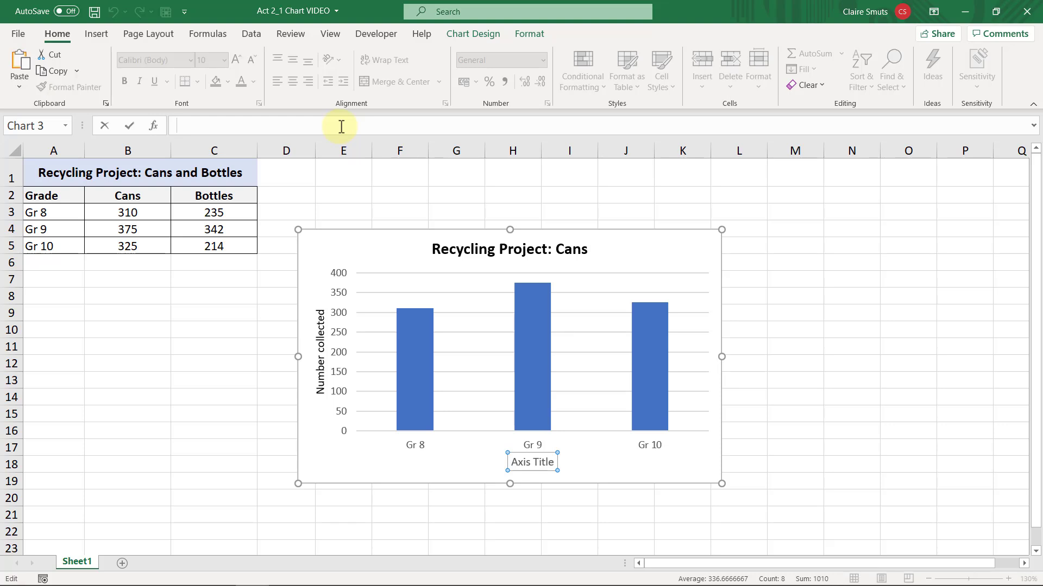
{"action": "type", "text": "Grade"}
{"action": "key", "text": "Return"}
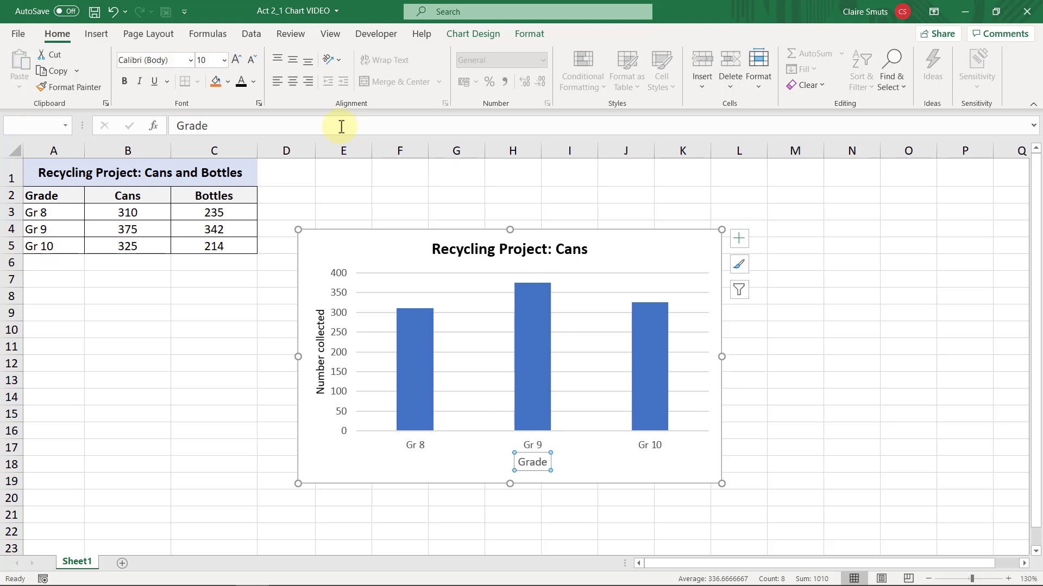
{"action": "left_click", "coordinate": [239, 83]}
Add data labels to the Cans chart's columns and open the label position options.
{"action": "left_click", "coordinate": [692, 239]}
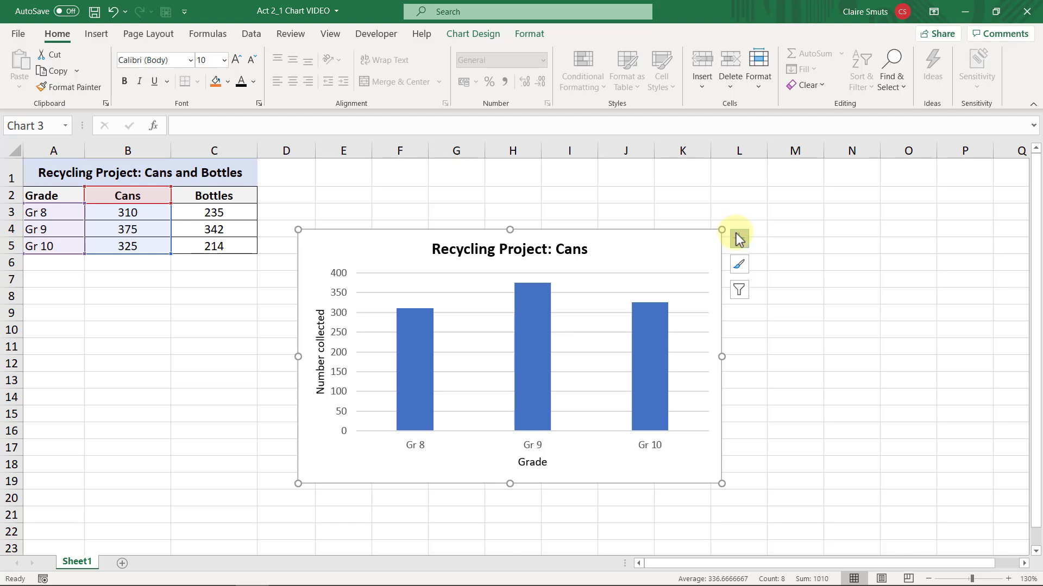
{"action": "left_click", "coordinate": [740, 239]}
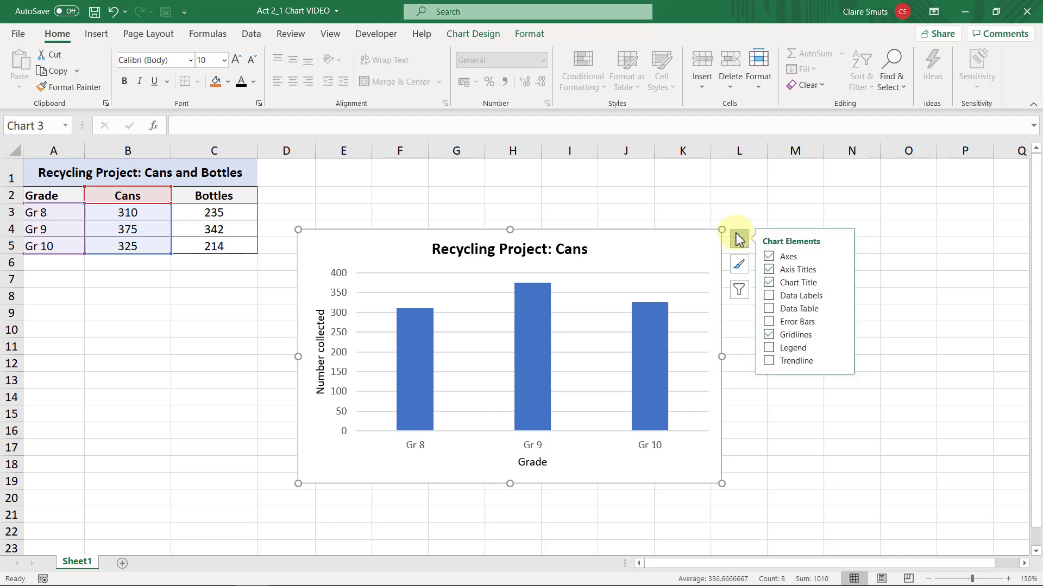
{"action": "left_click", "coordinate": [766, 296]}
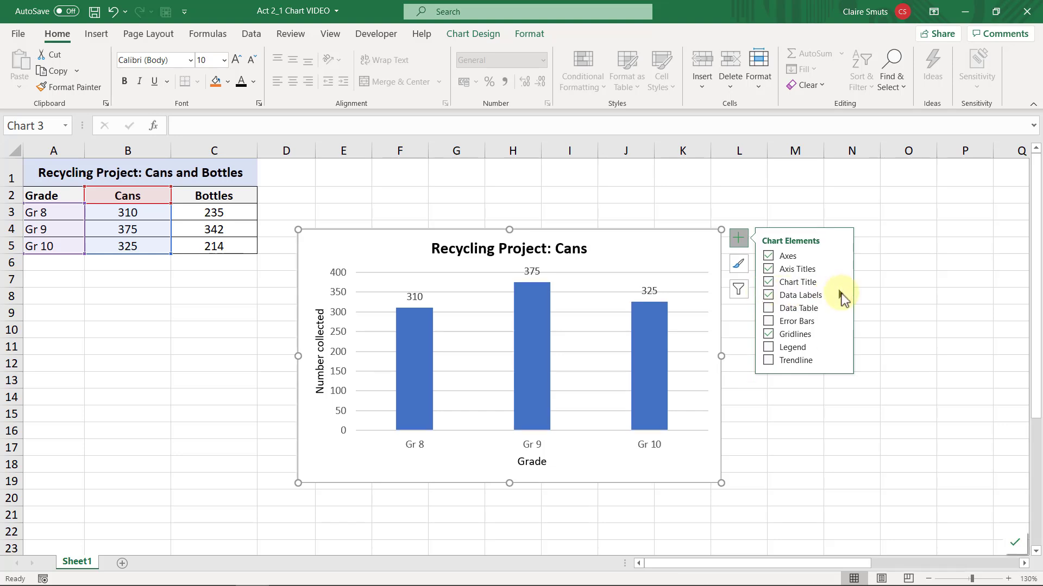
{"action": "left_click", "coordinate": [840, 294]}
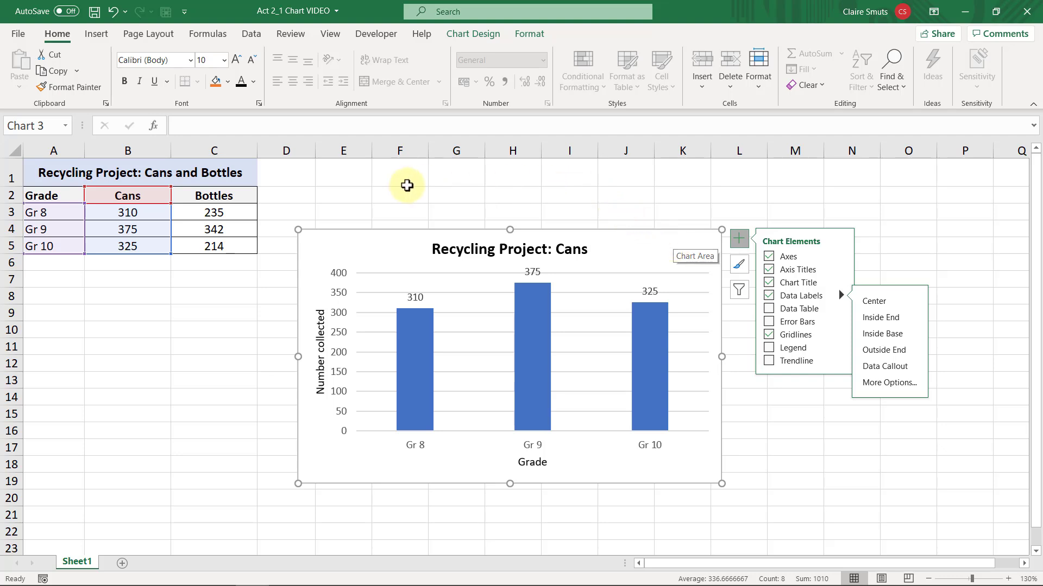
Insert a 2-D clustered column chart comparing Cans and Bottles per grade from the data in A2:C5.
{"action": "left_click", "coordinate": [39, 191]}
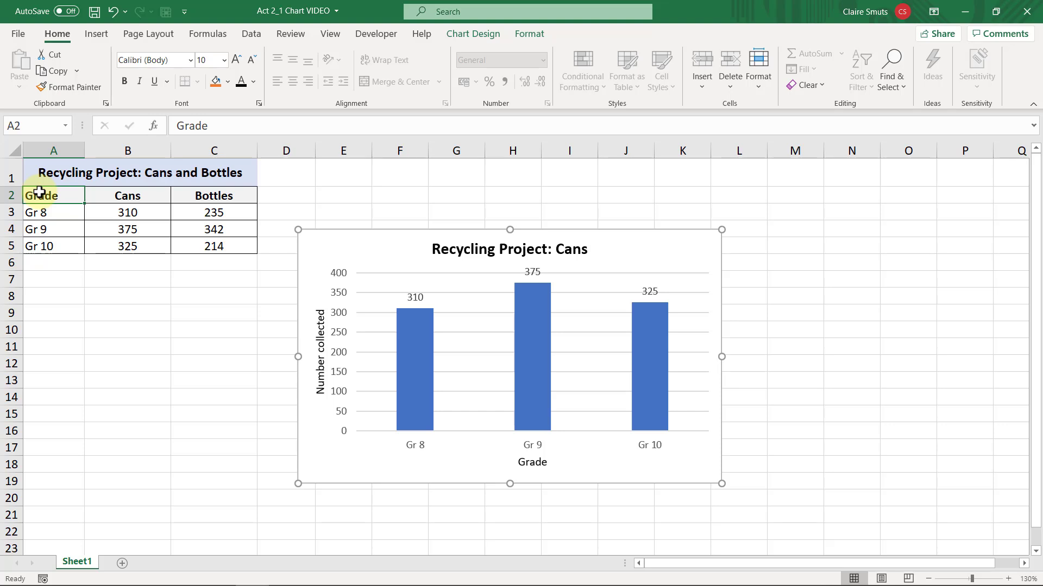
{"action": "left_click_drag", "start_coordinate": [56, 195], "coordinate": [214, 251]}
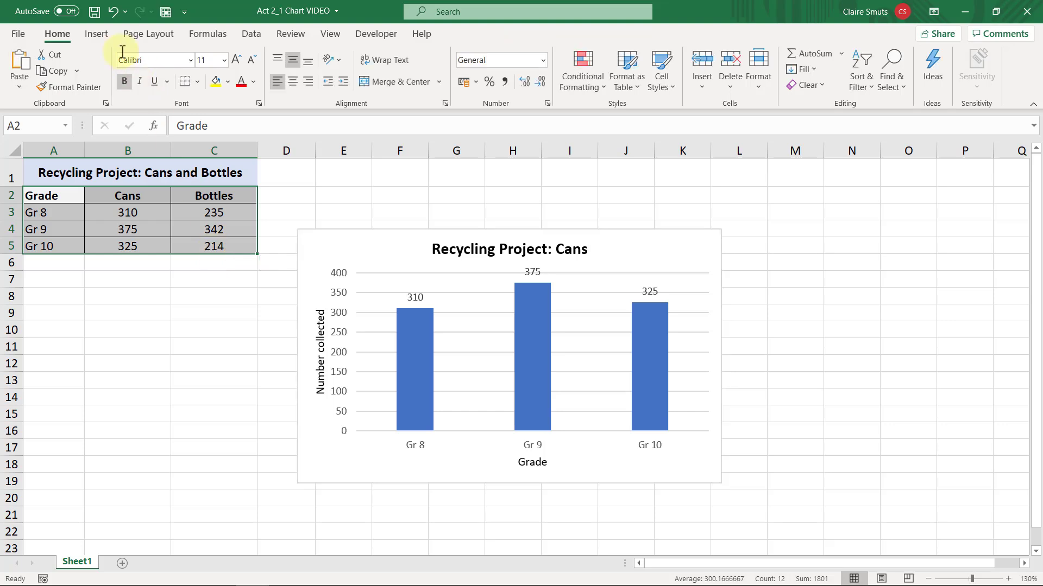
{"action": "left_click", "coordinate": [97, 35]}
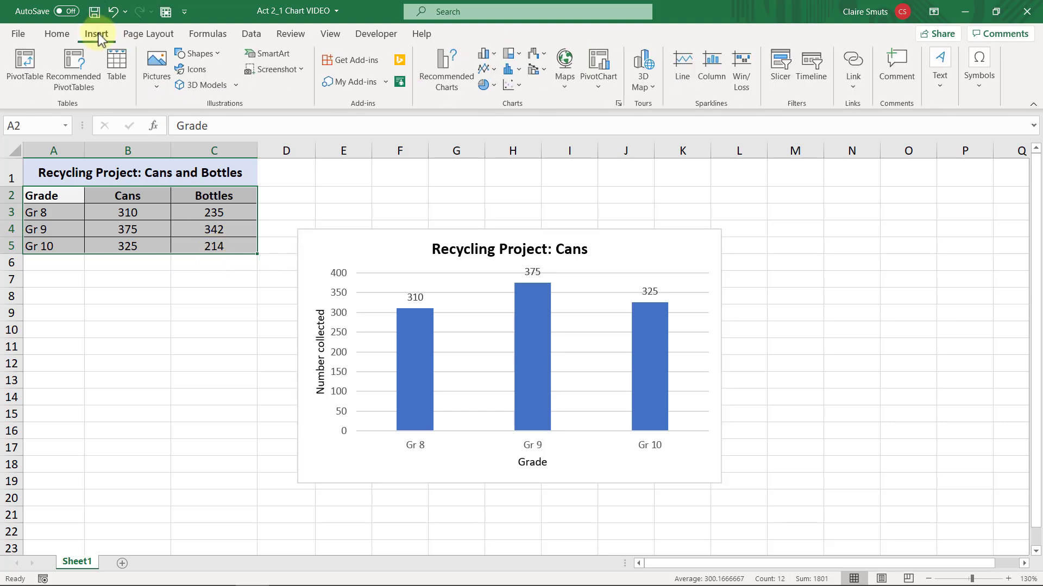
{"action": "left_click", "coordinate": [489, 58]}
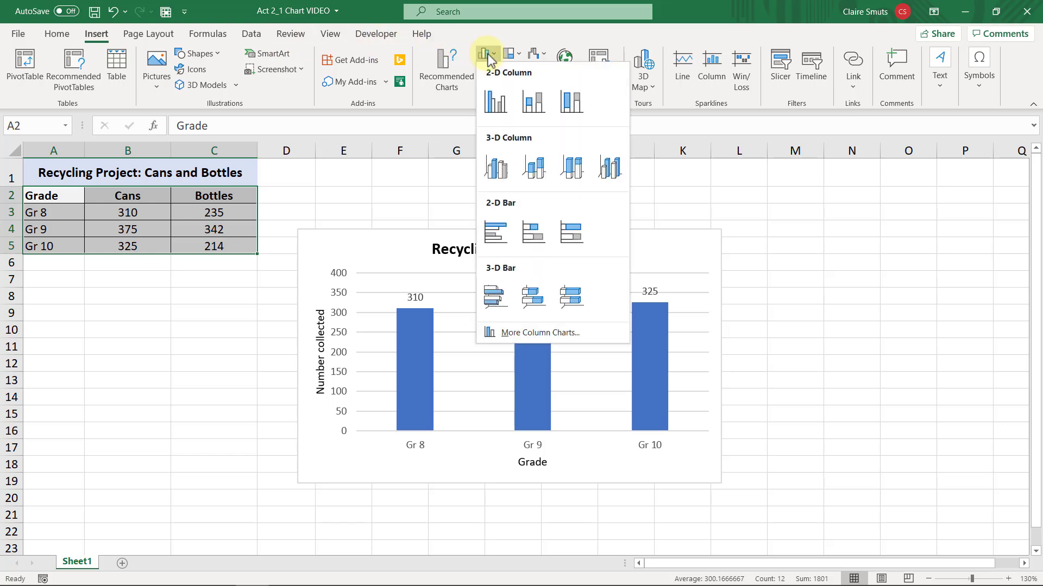
{"action": "left_click", "coordinate": [501, 104]}
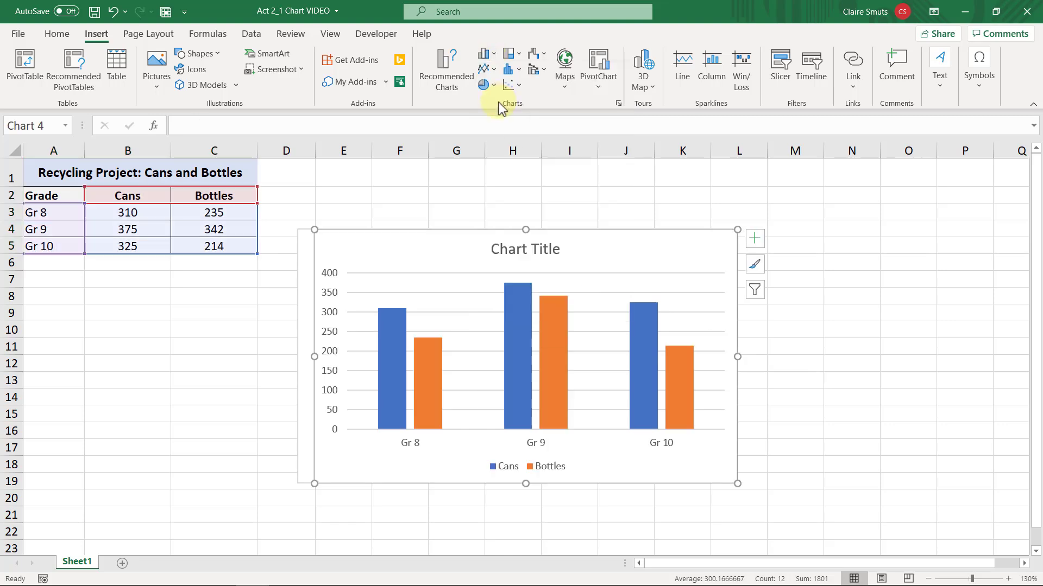
Move the Cans and Bottles chart up and to the right, and place the Cans chart below the data table.
{"action": "left_click_drag", "start_coordinate": [649, 217], "coordinate": [720, 198]}
{"action": "left_click", "coordinate": [238, 294]}
{"action": "left_click_drag", "start_coordinate": [238, 294], "coordinate": [105, 298]}
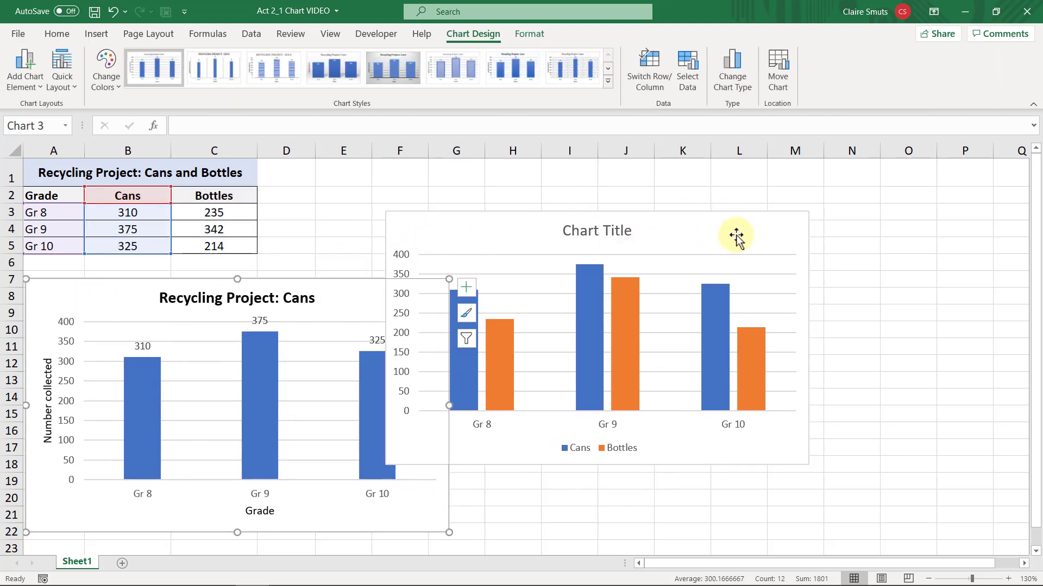
Move the Cans and Bottles chart beside the data table, clear of the Cans chart, and title it "RECYCLING PROJECT".
{"action": "left_click_drag", "start_coordinate": [735, 235], "coordinate": [805, 190]}
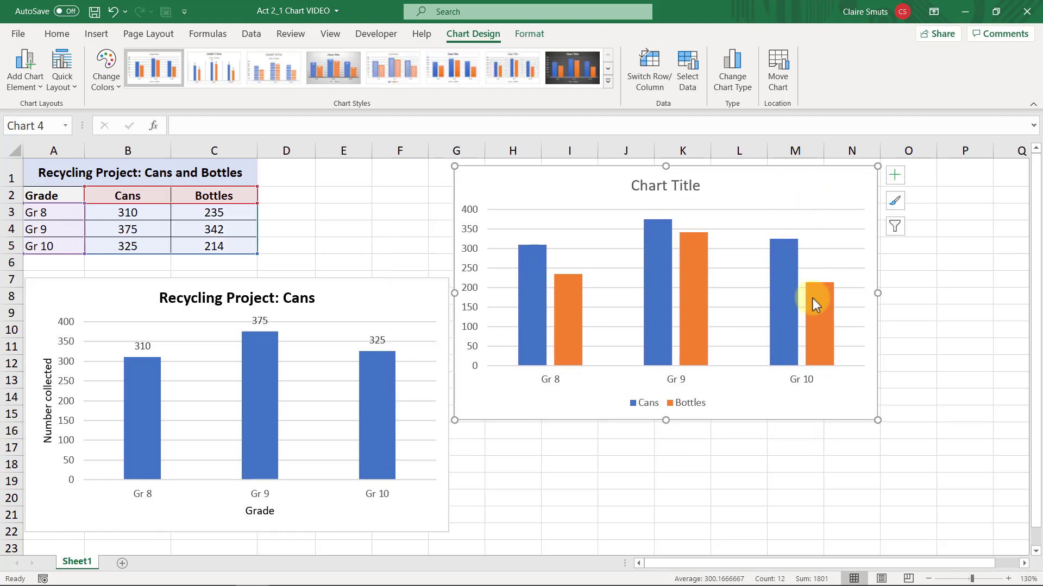
{"action": "mouse_move", "coordinate": [815, 361]}
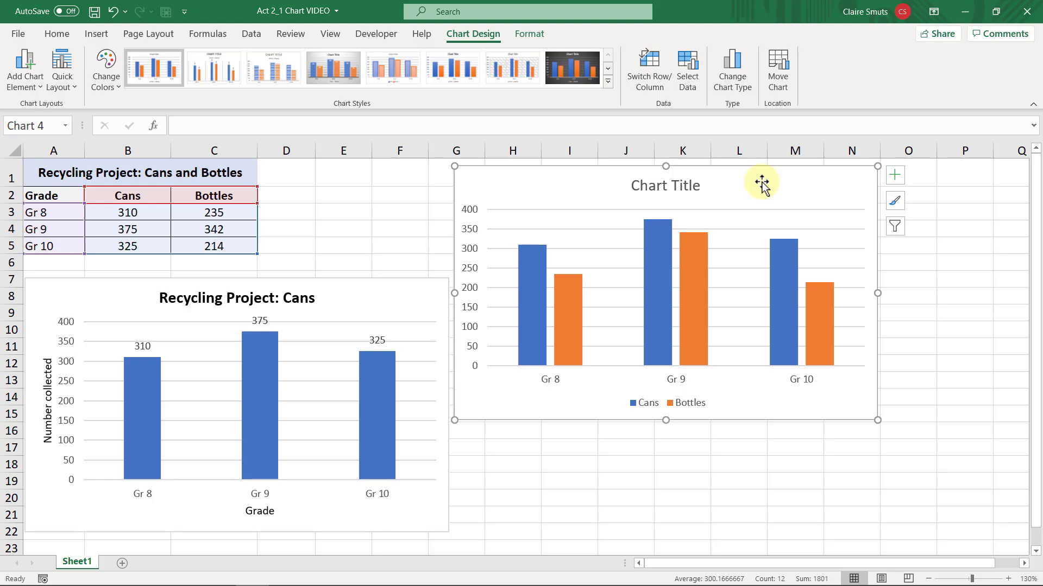
{"action": "left_click", "coordinate": [682, 185]}
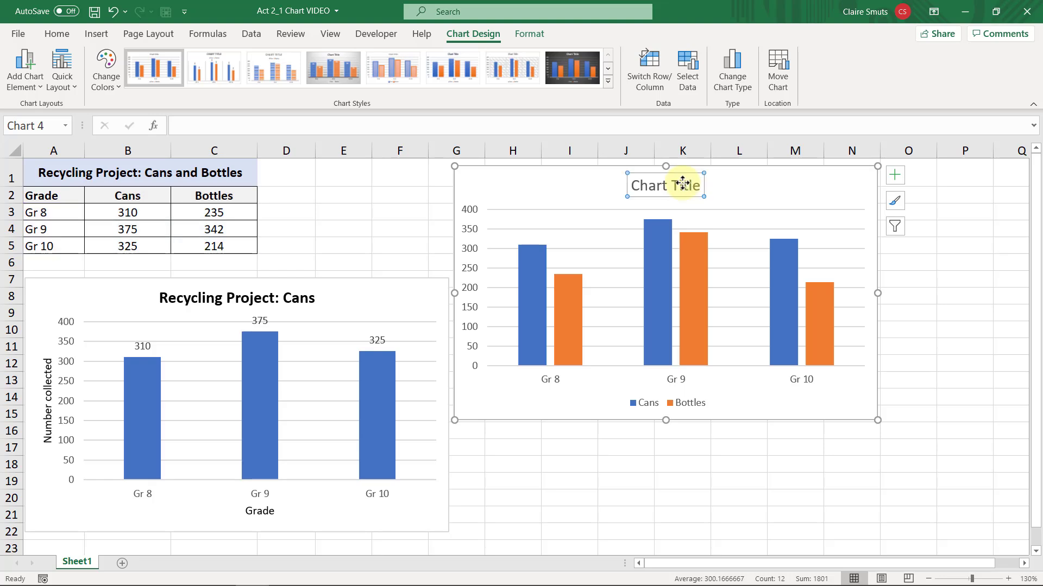
{"action": "left_click", "coordinate": [684, 128]}
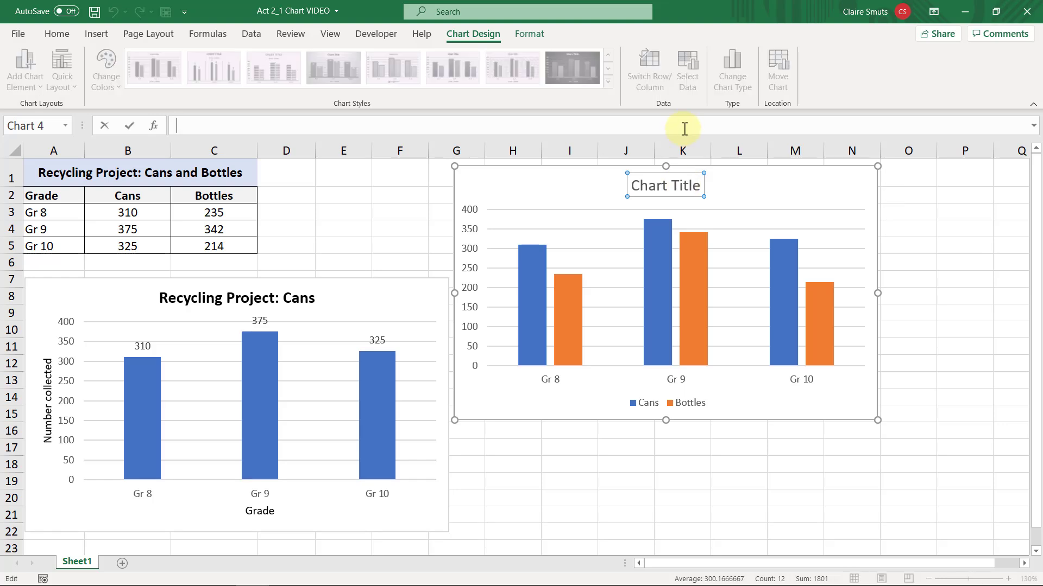
{"action": "type", "text": "RECYCLING PROJECT"}
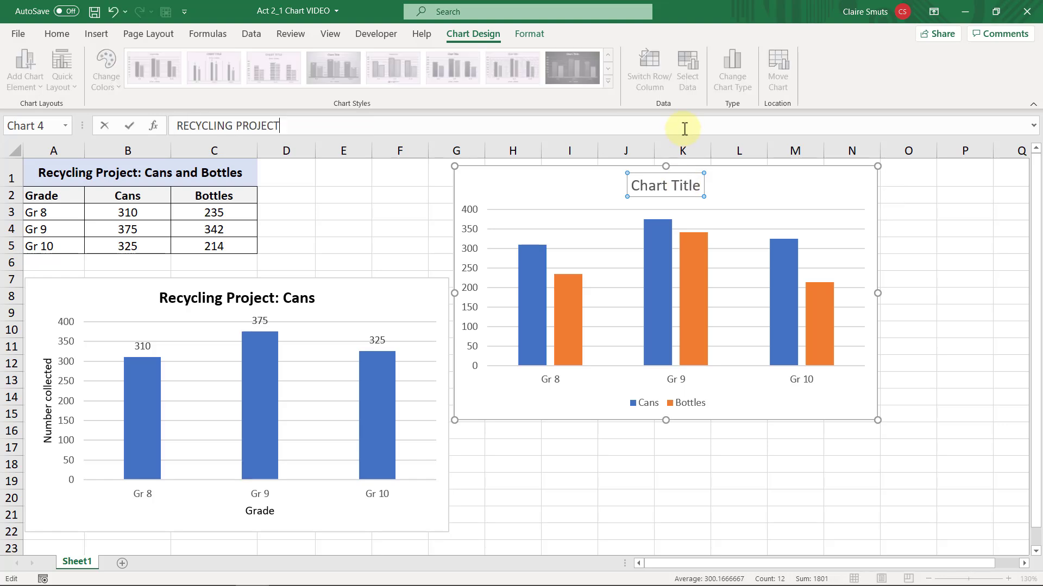
{"action": "key", "text": "Return"}
Add axis titles to the Cans and Bottles chart and set the vertical axis title to "Number collected".
{"action": "left_click", "coordinate": [901, 176]}
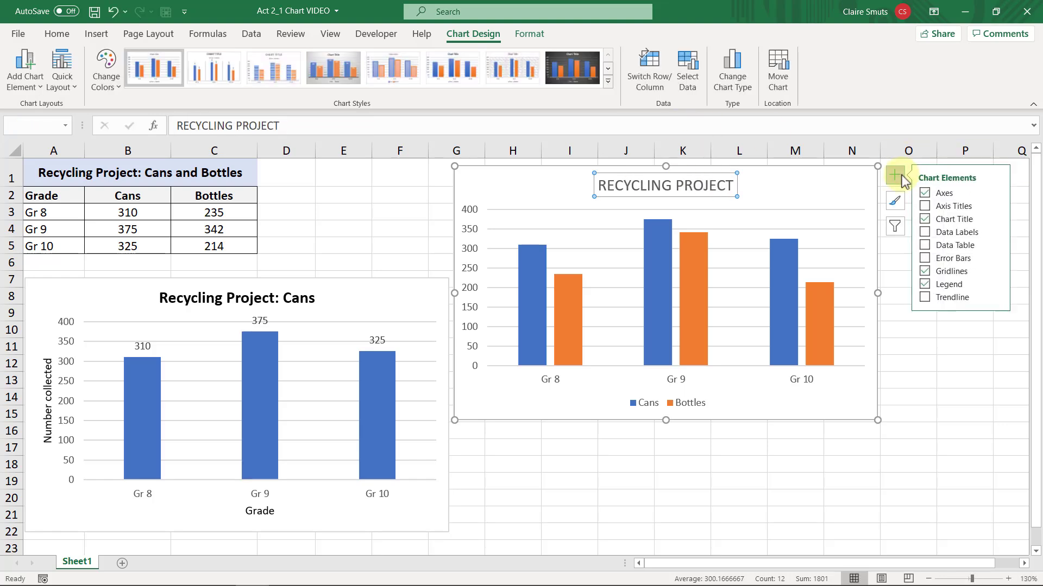
{"action": "left_click", "coordinate": [925, 206]}
{"action": "left_click", "coordinate": [414, 125]}
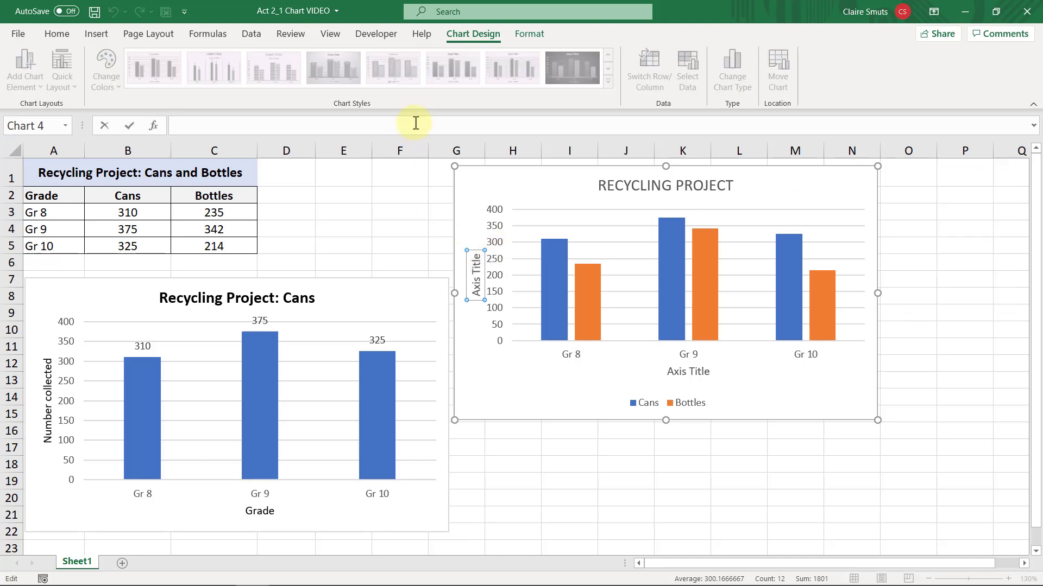
{"action": "type", "text": "Number collected"}
{"action": "key", "text": "Return"}
Set the horizontal axis title of the Cans and Bottles chart to "Grade".
{"action": "left_click", "coordinate": [687, 370]}
{"action": "left_click", "coordinate": [370, 128]}
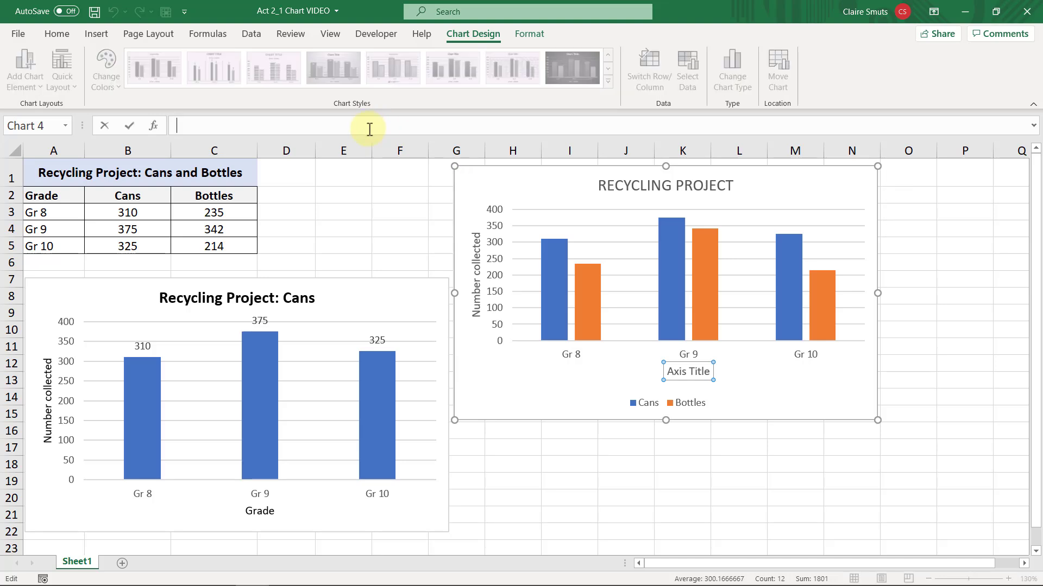
{"action": "type", "text": "Grade"}
{"action": "key", "text": "Return"}
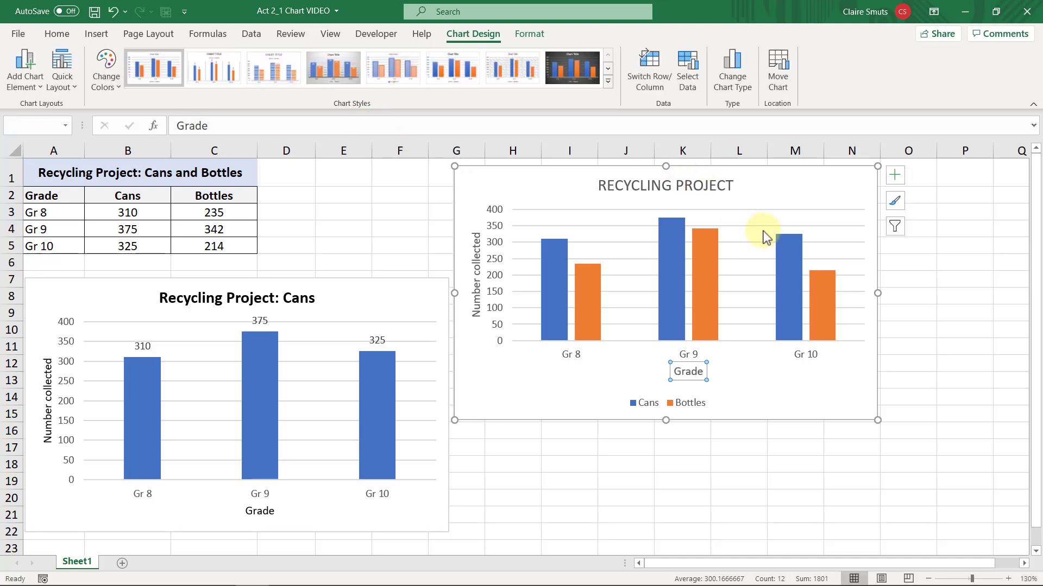
Apply the third chart style, with horizontally striped columns, to the Cans and Bottles chart and deselect the chart.
{"action": "left_click", "coordinate": [894, 202]}
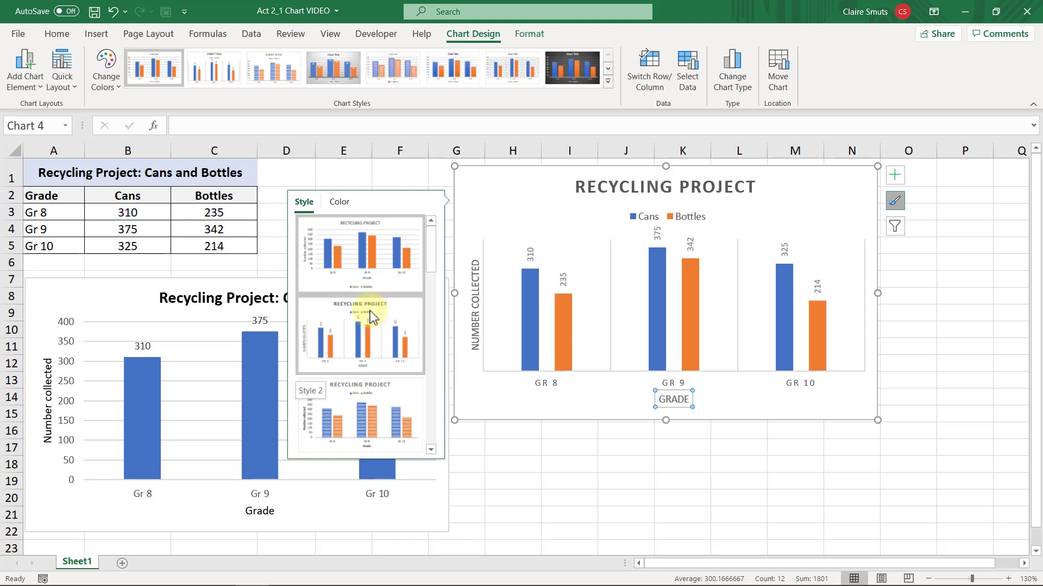
{"action": "left_click", "coordinate": [385, 404]}
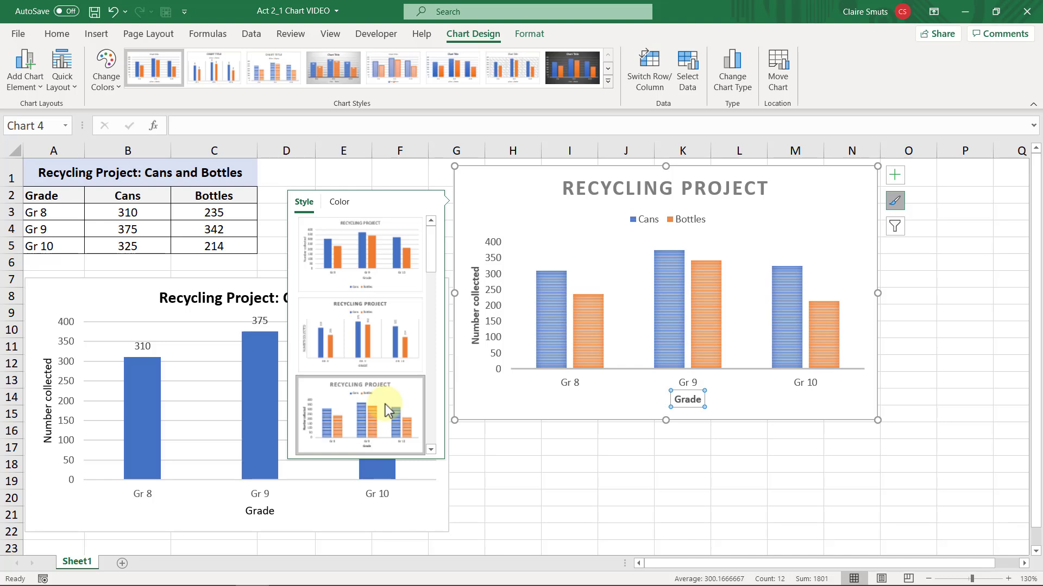
{"action": "left_click", "coordinate": [511, 439]}
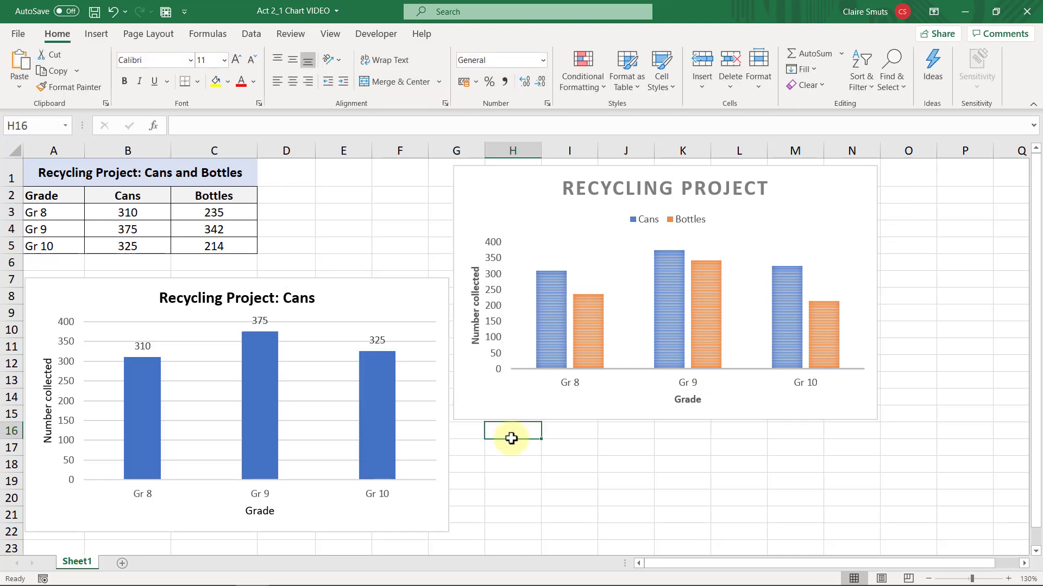